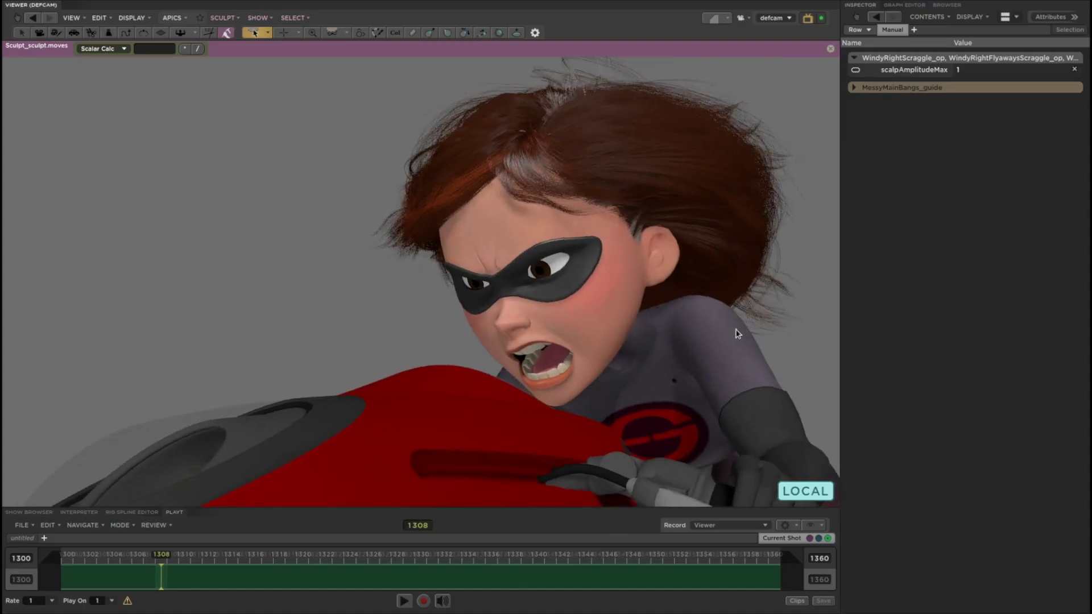
- Try a higher scalpAmplitudeMax on the windy hair scraggle operators, and reset it to 1
left_click_drag(736, 334, 483, 385, "alt")
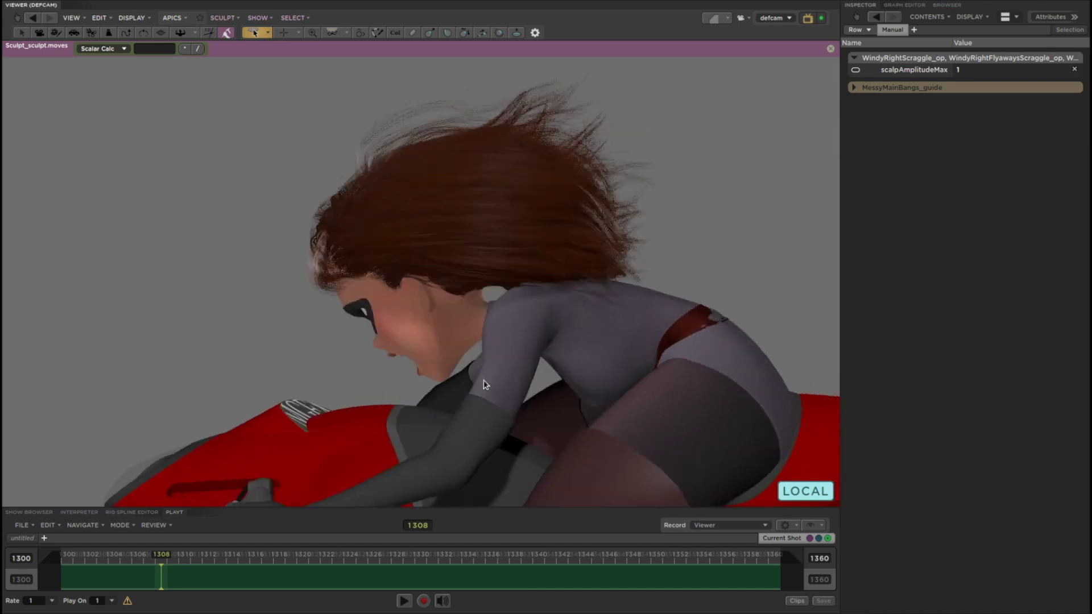
middle_click_drag(485, 385, 5, 375)
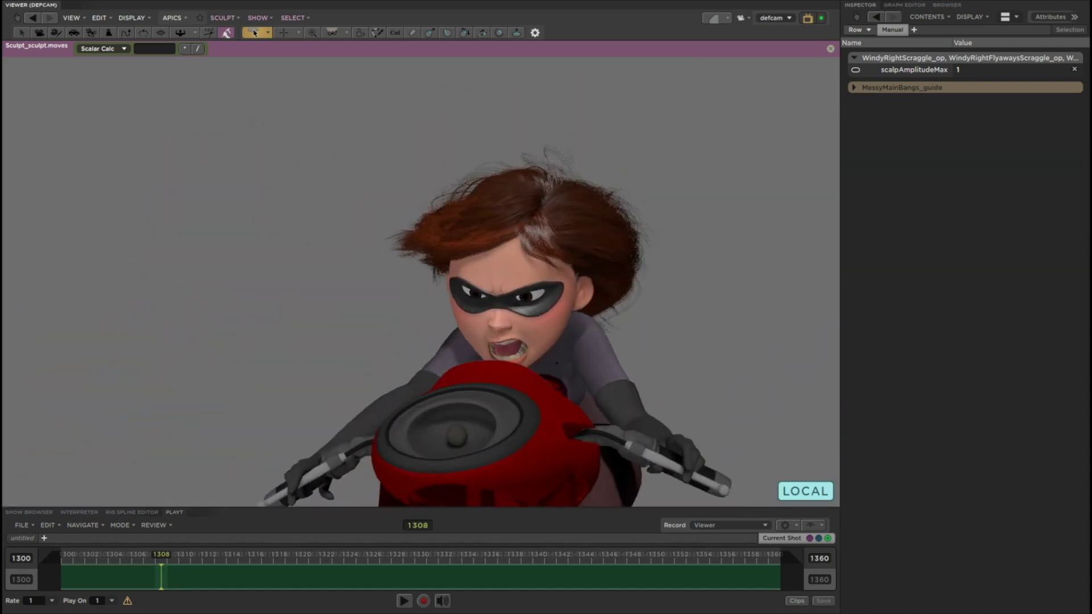
right_click_drag(394, 332, 617, 310, "alt")
middle_click_drag(616, 309, 563, 318, "alt")
right_click_drag(563, 318, 503, 311, "alt")
mouse_move(503, 311)
middle_mouse_down("alt")
mouse_move(485, 318)
mouse_move(495, 316)
middle_mouse_up("alt")
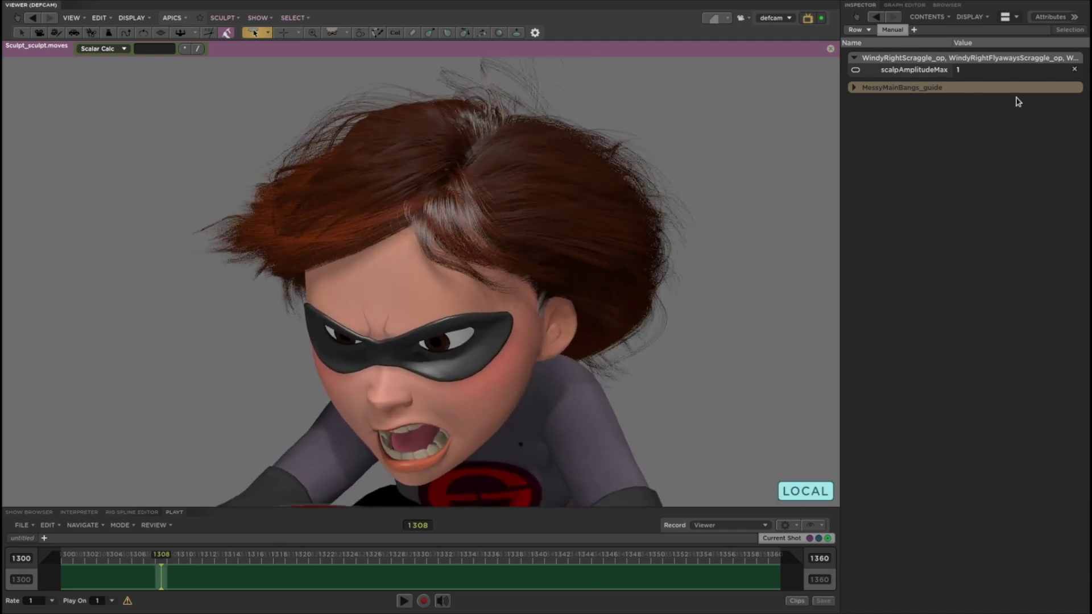
left_click(995, 71)
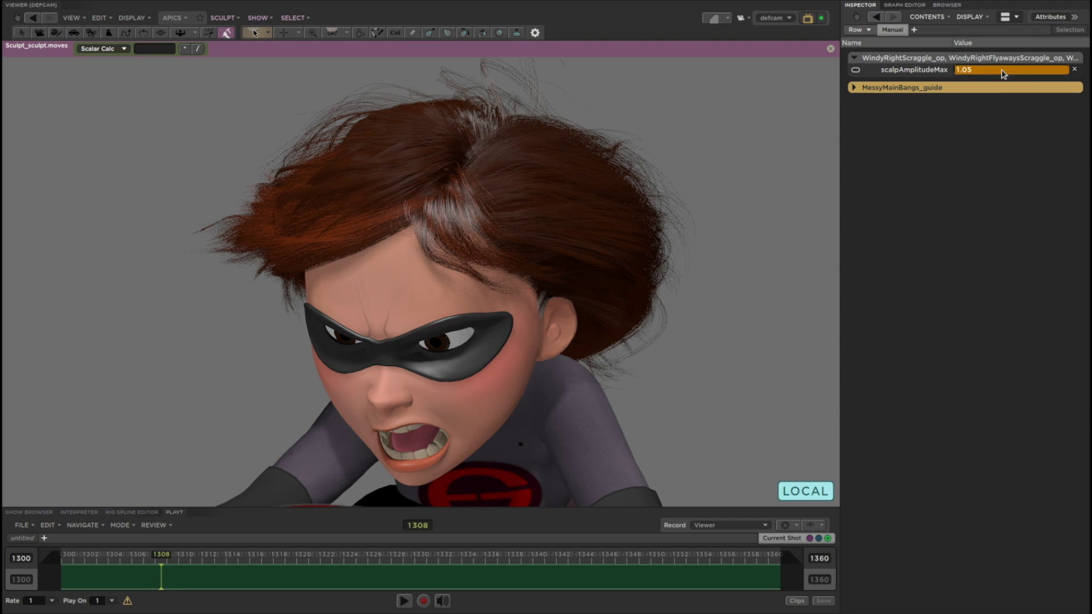
mouse_move(1027, 72)
left_mouse_down()
mouse_move(1072, 70)
mouse_move(1026, 69)
left_mouse_up()
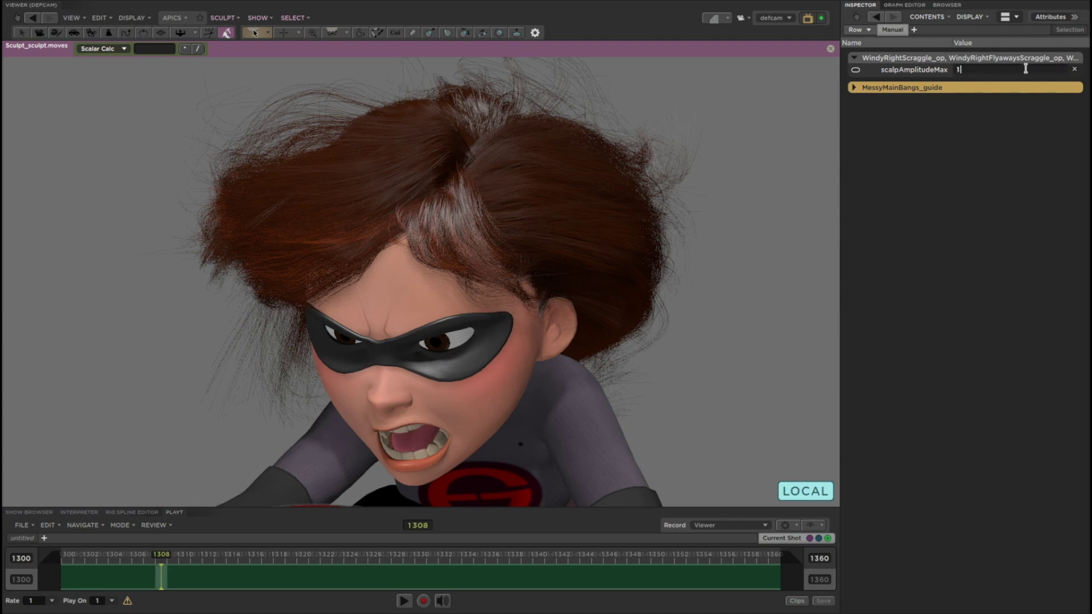
key("Return")
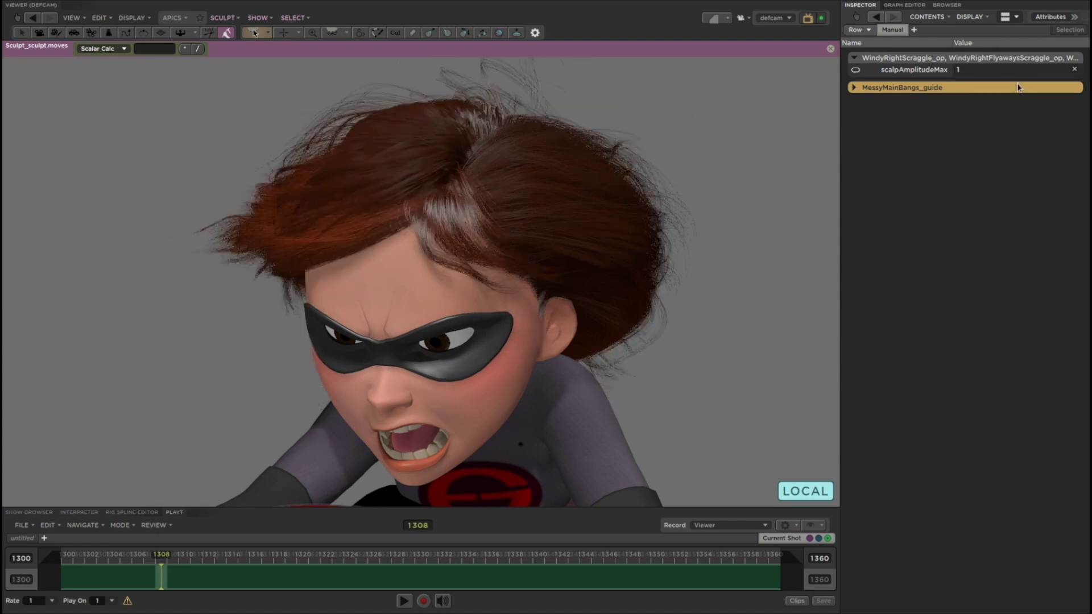
- Sculpt the messy bang guide curves above the forehead, pulling the tips of the bangs outward
right_click_drag(731, 313, 790, 314)
right_click_drag(681, 387, 680, 416)
mouse_move(517, 290)
left_mouse_down()
mouse_move(484, 270)
mouse_move(465, 299)
mouse_move(441, 272)
mouse_move(455, 256)
left_mouse_up()
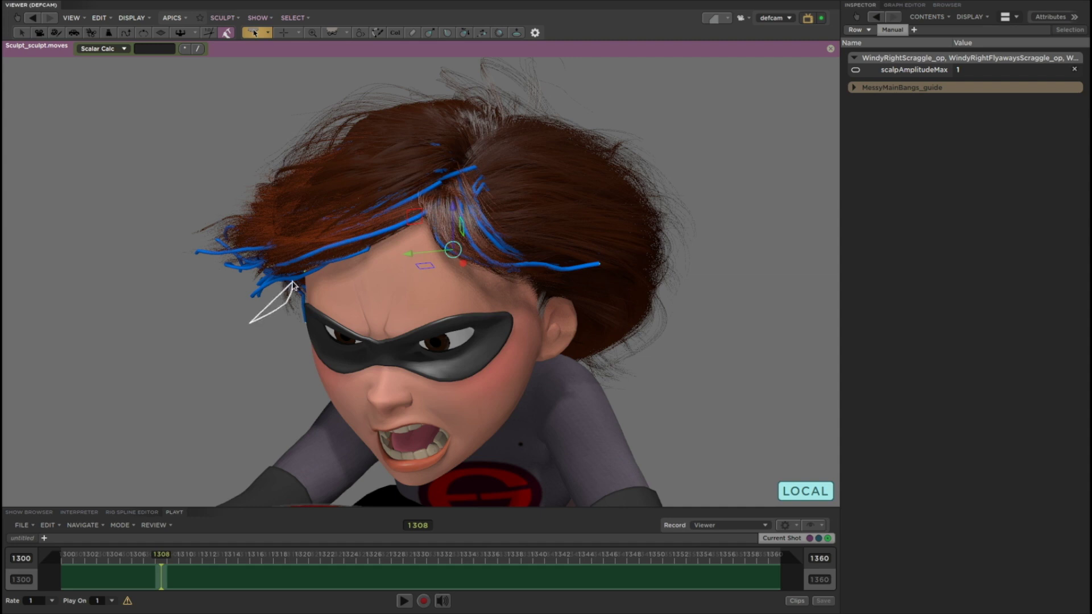
left_click_drag(202, 357, 203, 355)
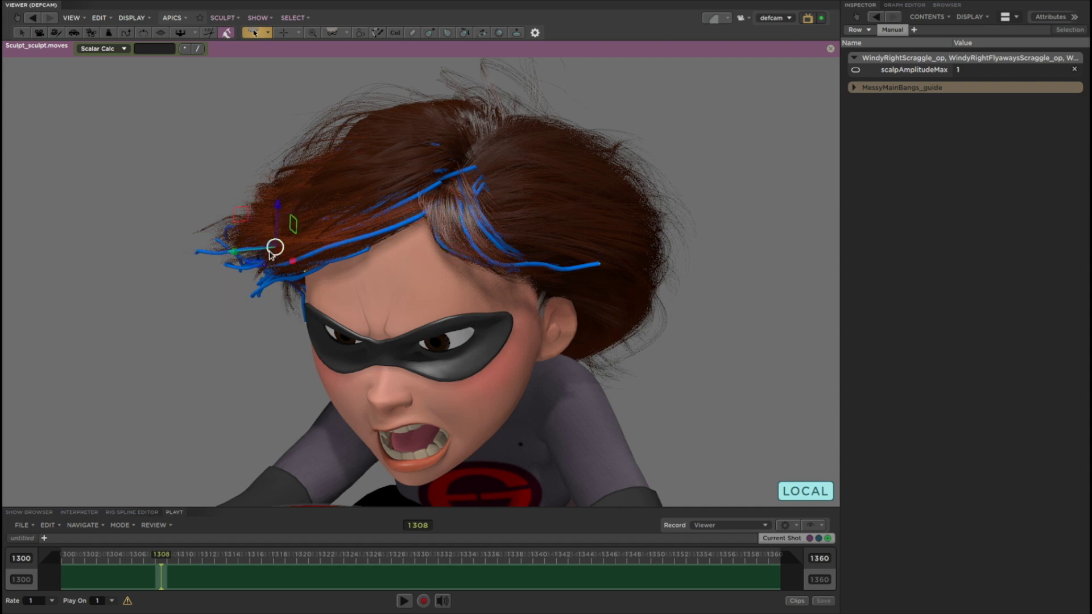
left_click_drag(271, 254, 235, 253)
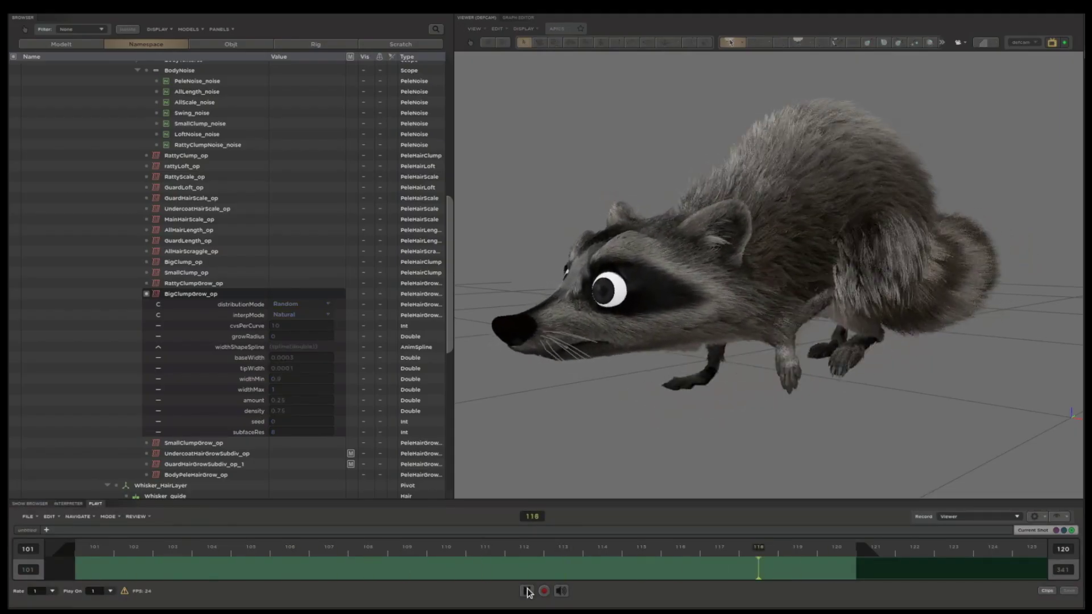
- Stop the raccoon animation's playback and examine the fur on its belly up close from below
left_click(527, 591)
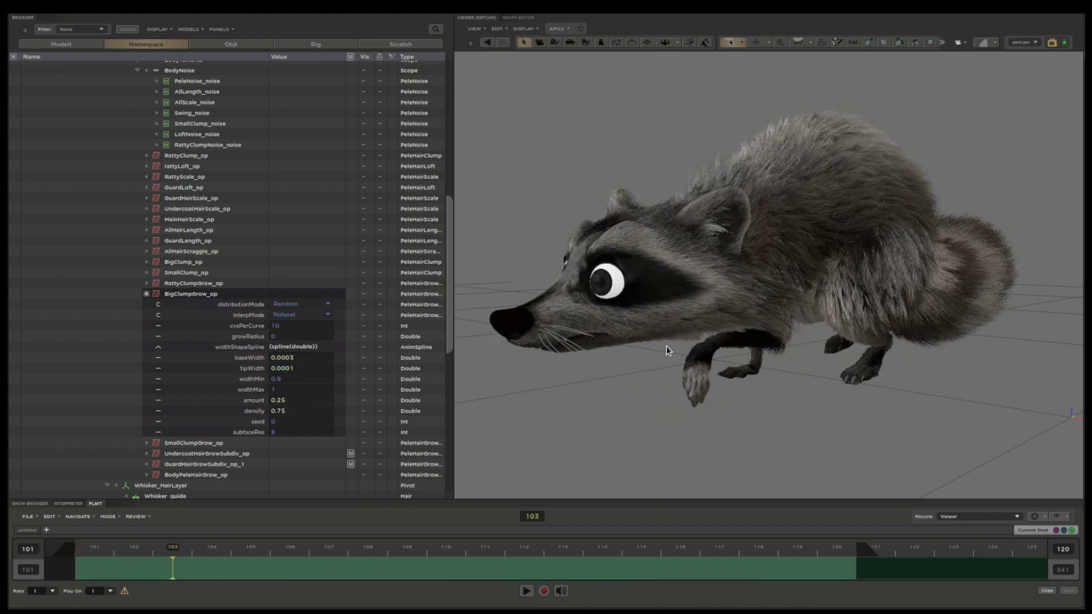
middle_click_drag(667, 345, 863, 244)
right_click_drag(863, 244, 917, 233)
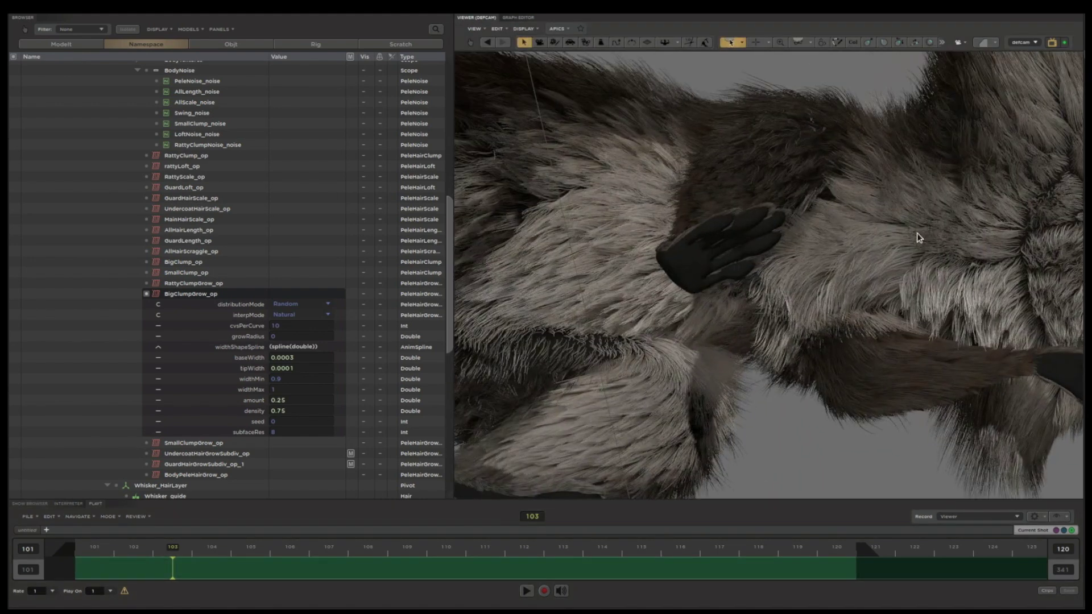
middle_click_drag(917, 238, 848, 254)
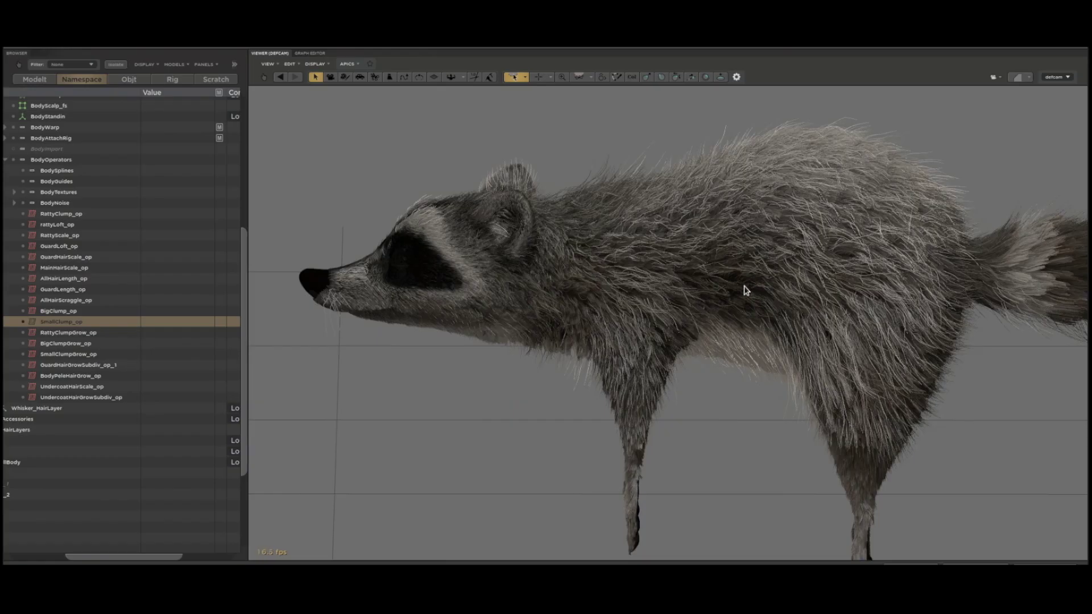
- Mute and unmute the body operators from RattyClump_op through SmallClump_op twice to compare the raccoon's underside fur
middle_click_drag(729, 370, 728, 246)
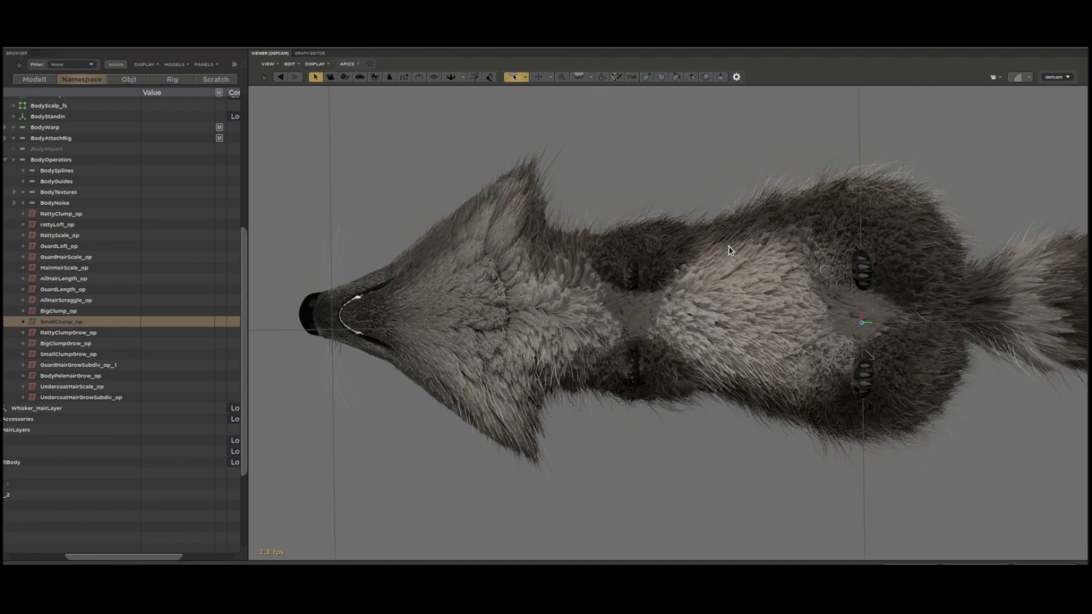
left_click_drag(120, 214, 129, 323)
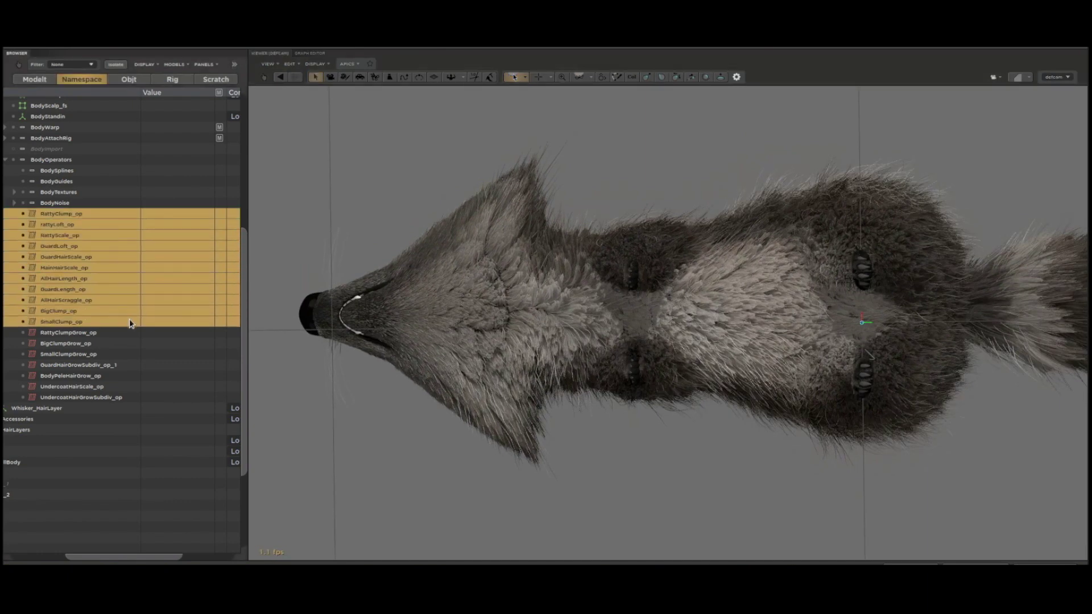
left_click(222, 323)
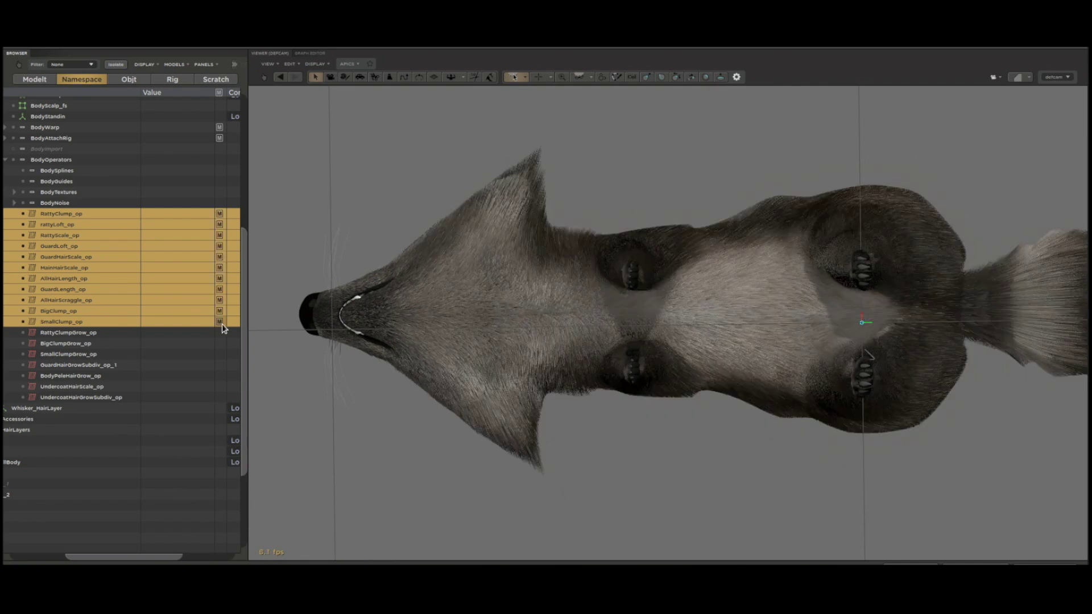
left_click(222, 323)
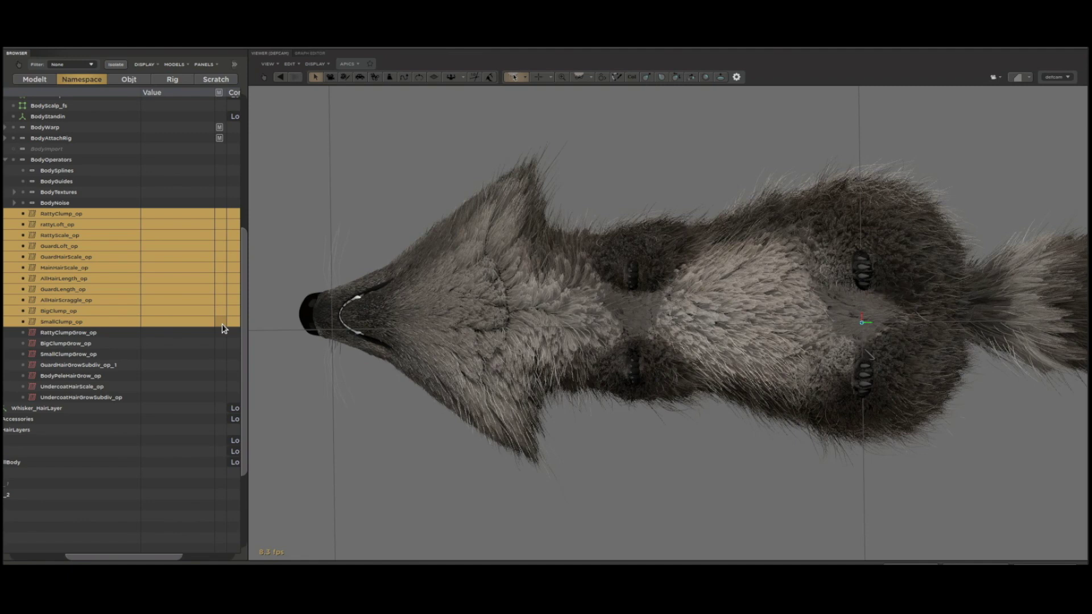
left_click(222, 323)
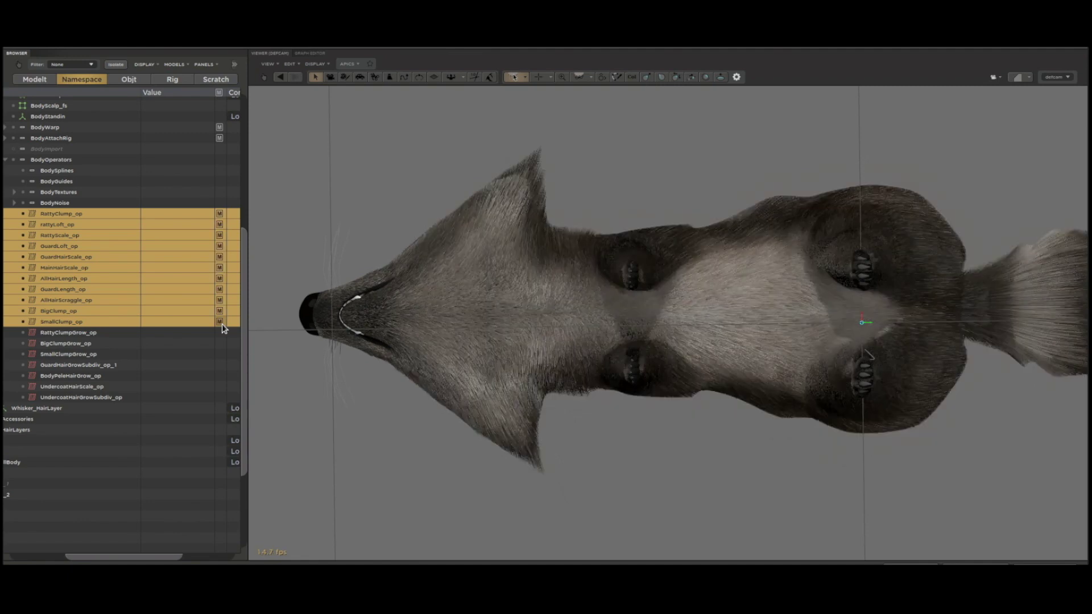
left_click(222, 323)
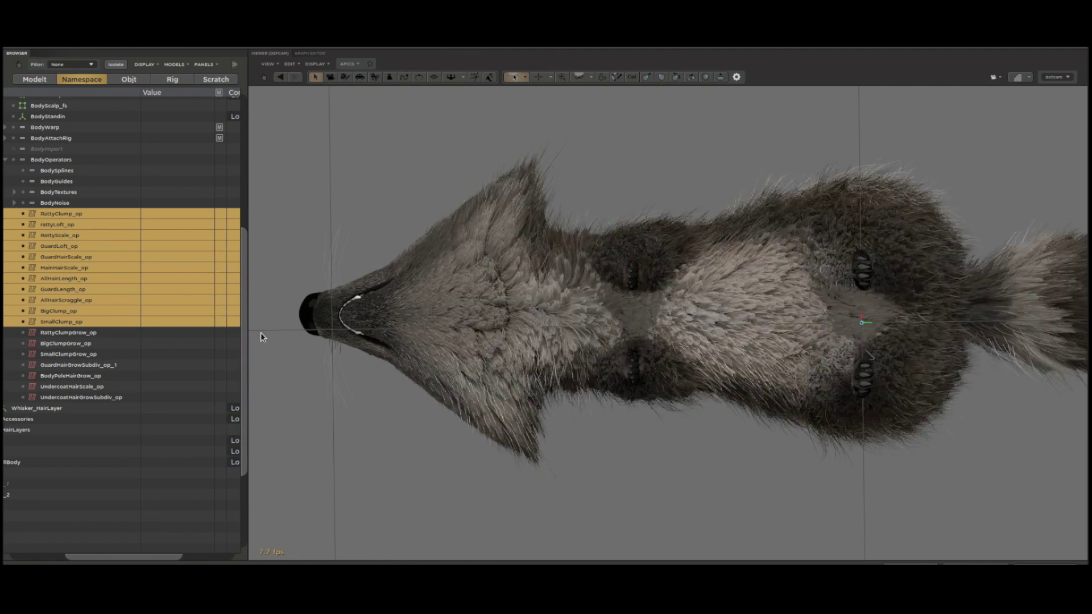
- Set BigClump_op's clumpMax to 0.785 for the raccoon's body fur
left_click(261, 332)
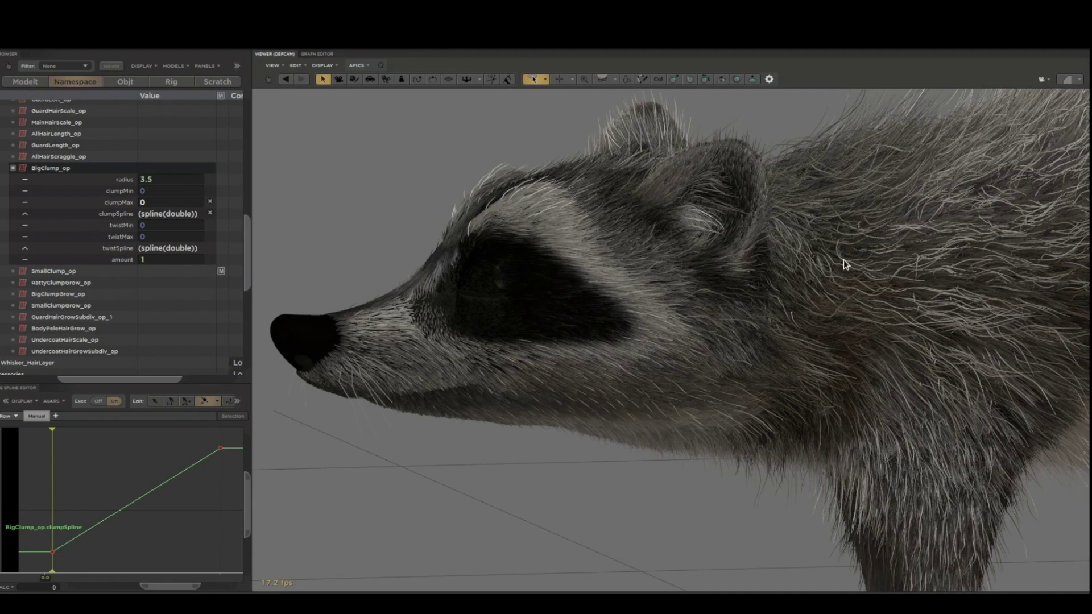
mouse_move(844, 259)
left_mouse_down("alt")
mouse_move(839, 228)
mouse_move(833, 250)
left_mouse_up("alt")
right_click_drag(833, 251, 866, 262, "alt")
left_click_drag(865, 261, 864, 252, "alt")
scroll(873, 252, "up", 8)
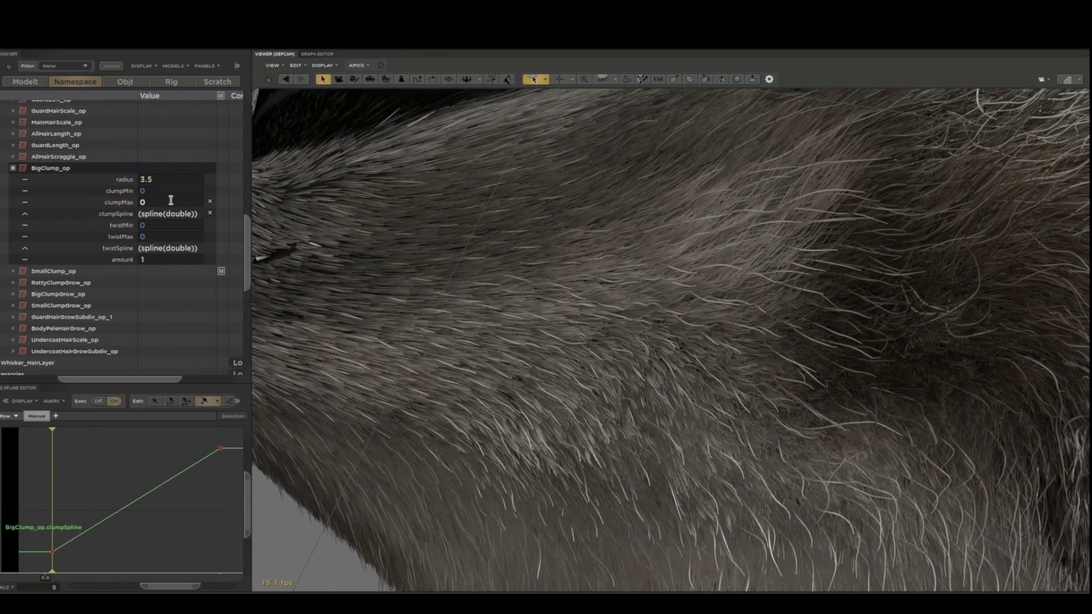
double_click(168, 200)
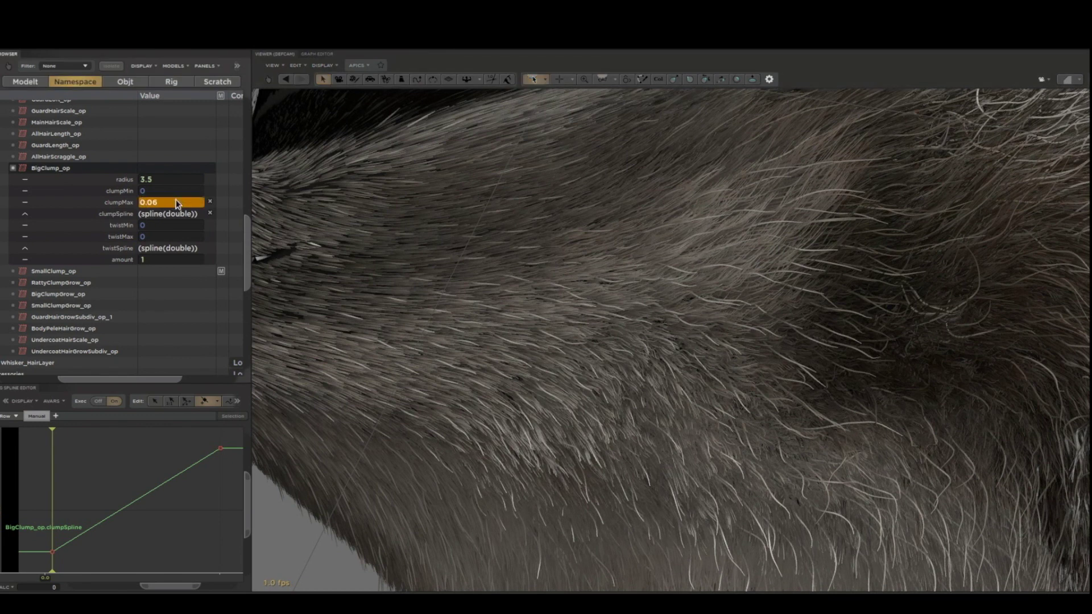
left_click_drag(184, 203, 238, 218)
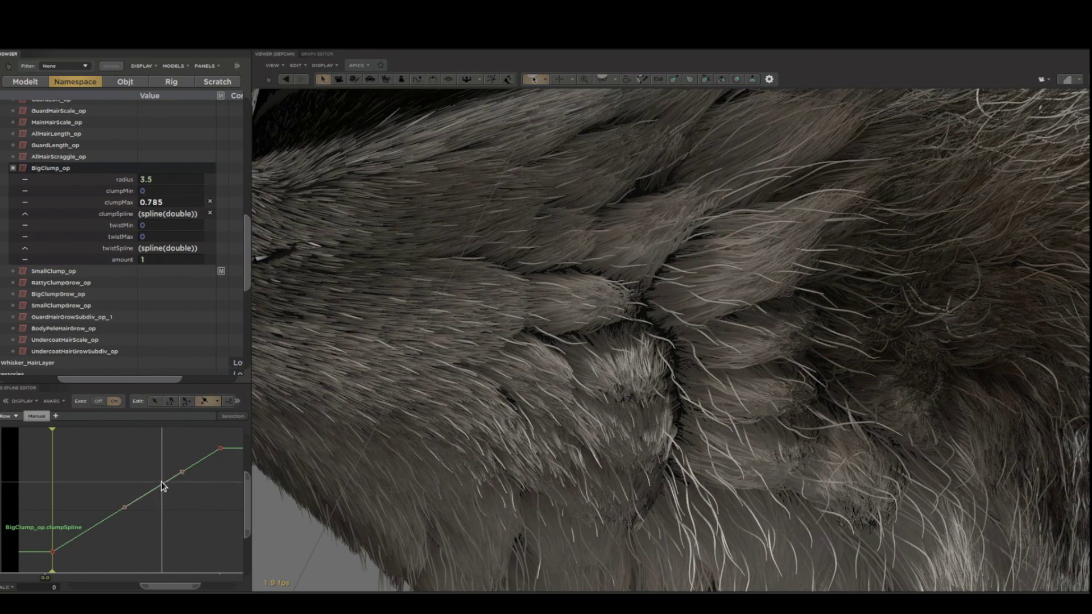
- Bend the middle of BigClump_op's clumpSpline downward and set its twistMax to 443.55
left_click_drag(162, 487, 158, 518)
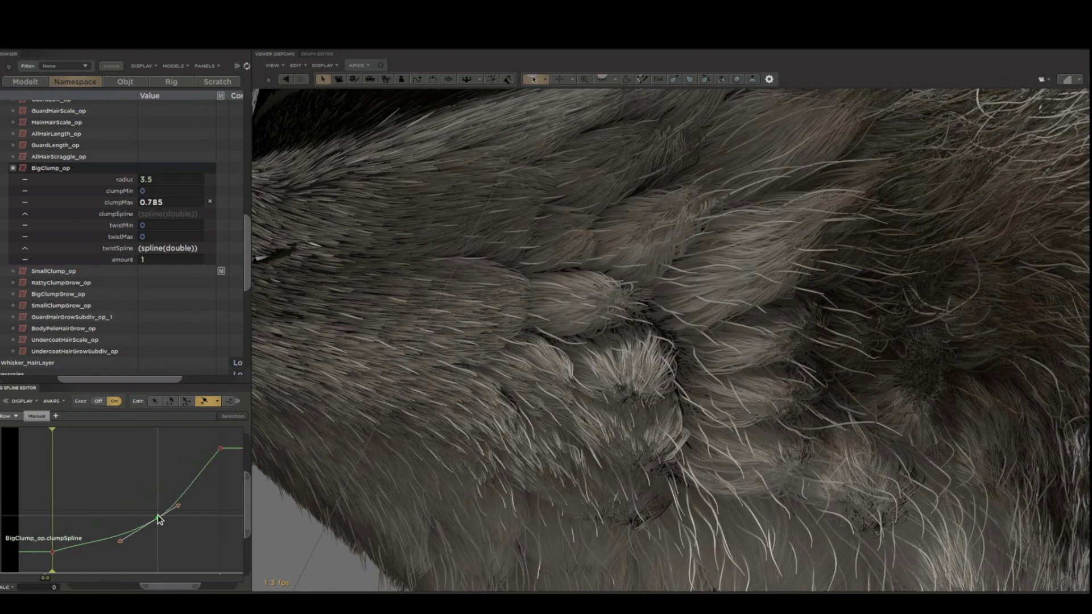
left_click(166, 236)
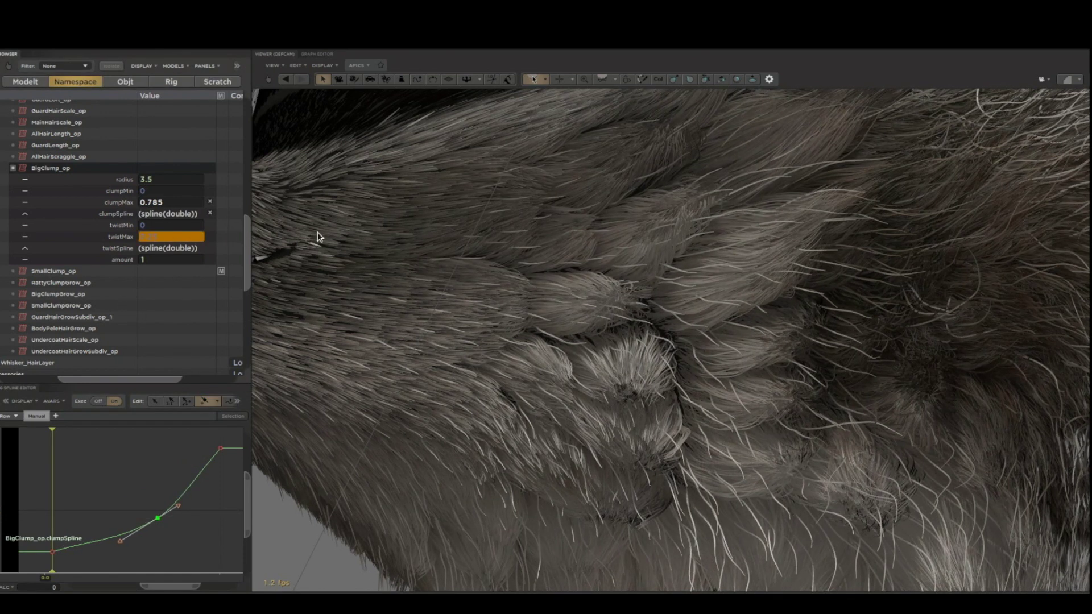
left_click_drag(358, 228, 869, 224)
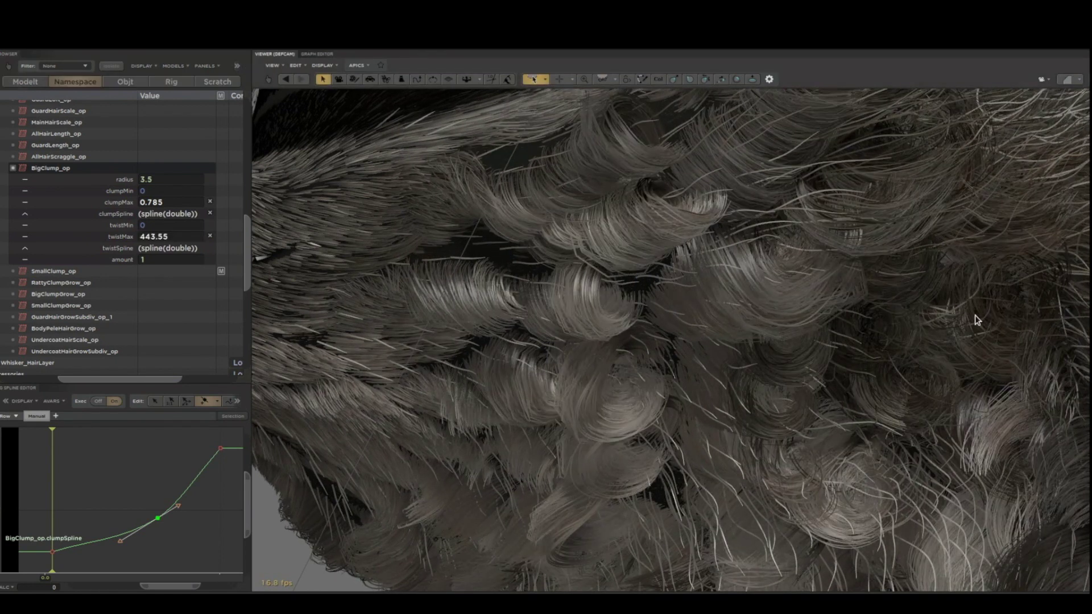
right_click_drag(975, 316, 937, 319, "alt")
left_click_drag(936, 319, 964, 342, "alt")
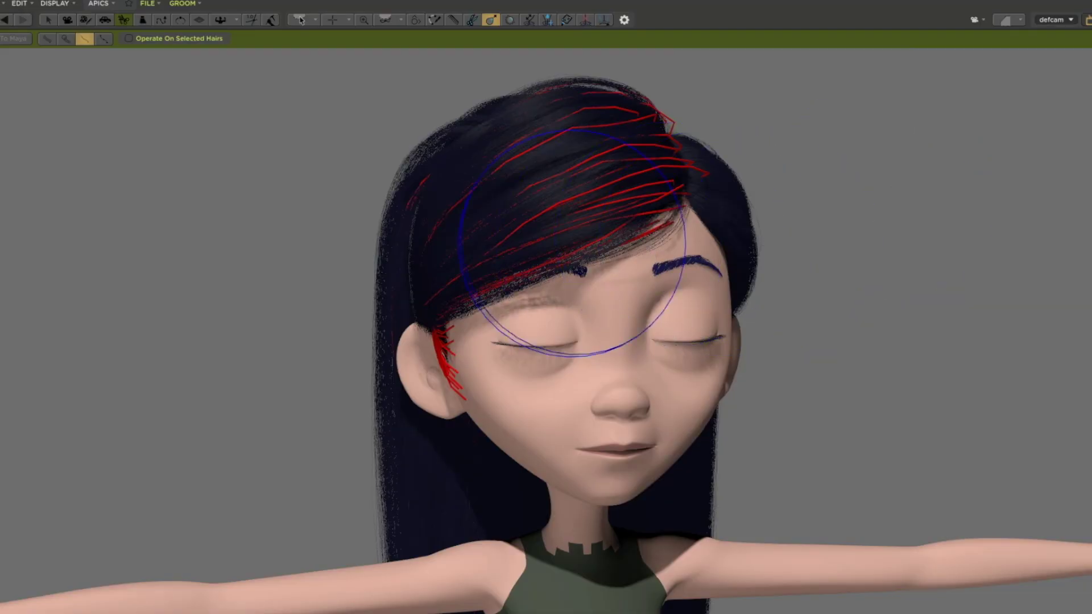
- Comb the girl's bangs down over her forehead and brow with the groom brush, and hide the red guide curves
mouse_move(559, 217)
left_mouse_down()
mouse_move(578, 222)
mouse_move(594, 256)
mouse_move(586, 259)
left_mouse_up()
left_click_drag(620, 296, 605, 309)
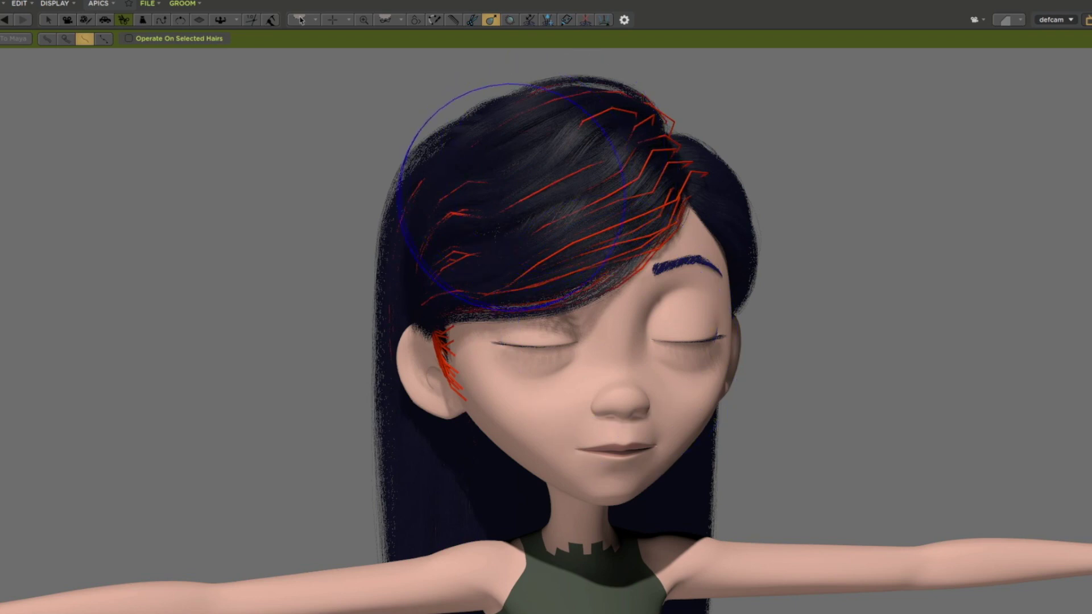
mouse_move(590, 264)
left_mouse_down()
mouse_move(597, 293)
mouse_move(627, 295)
left_mouse_up()
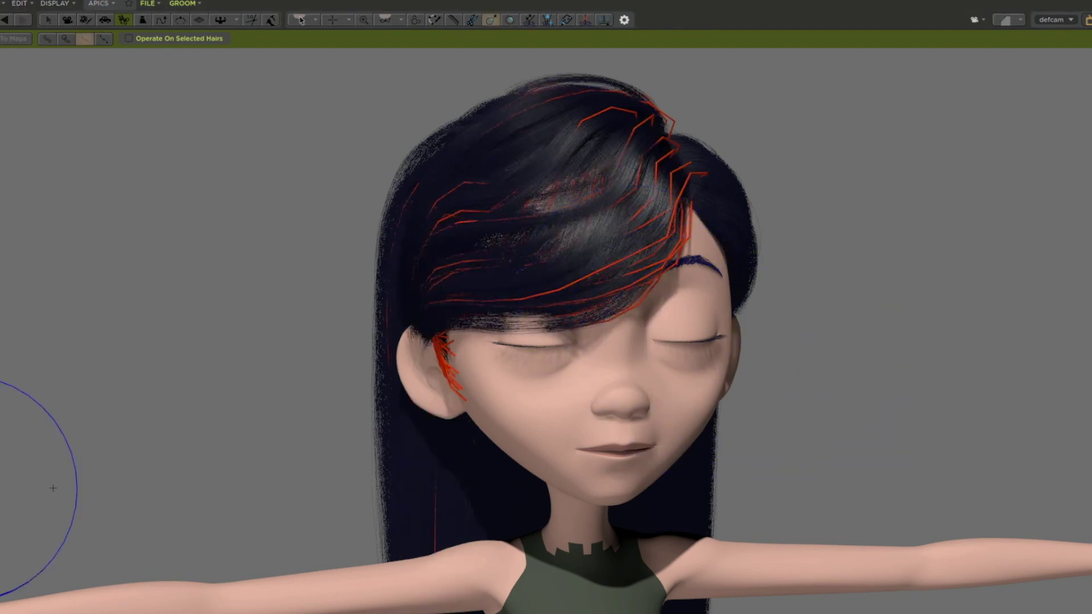
key("h")
- Examine the combed bangs up close from several angles
mouse_move(562, 330)
right_mouse_down("alt")
mouse_move(547, 311)
mouse_move(593, 309)
right_mouse_up("alt")
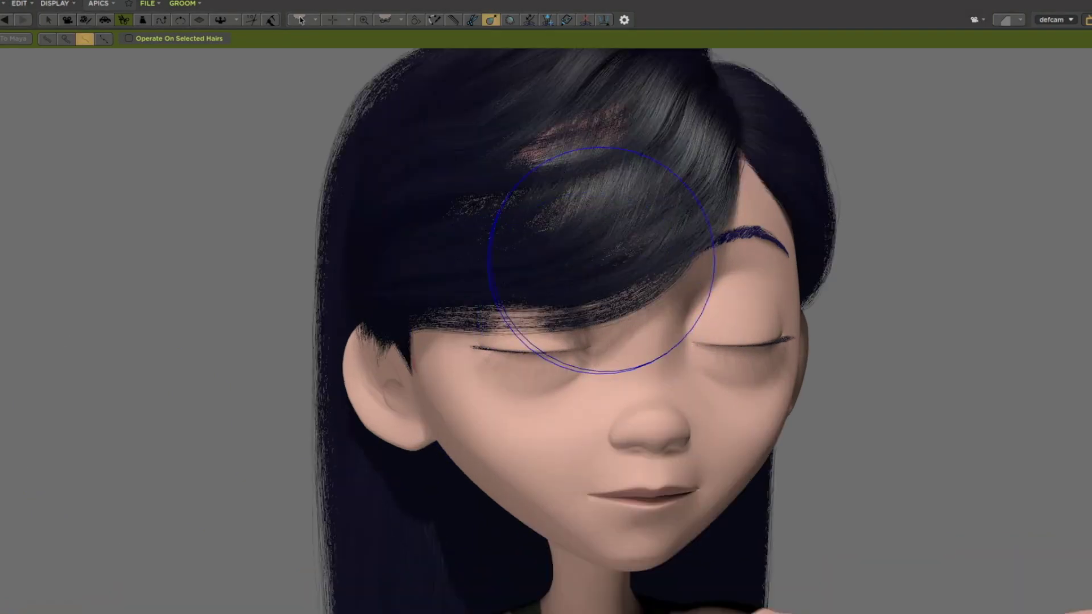
middle_click_drag(604, 271, 607, 285, "alt")
right_click_drag(607, 285, 623, 281, "alt")
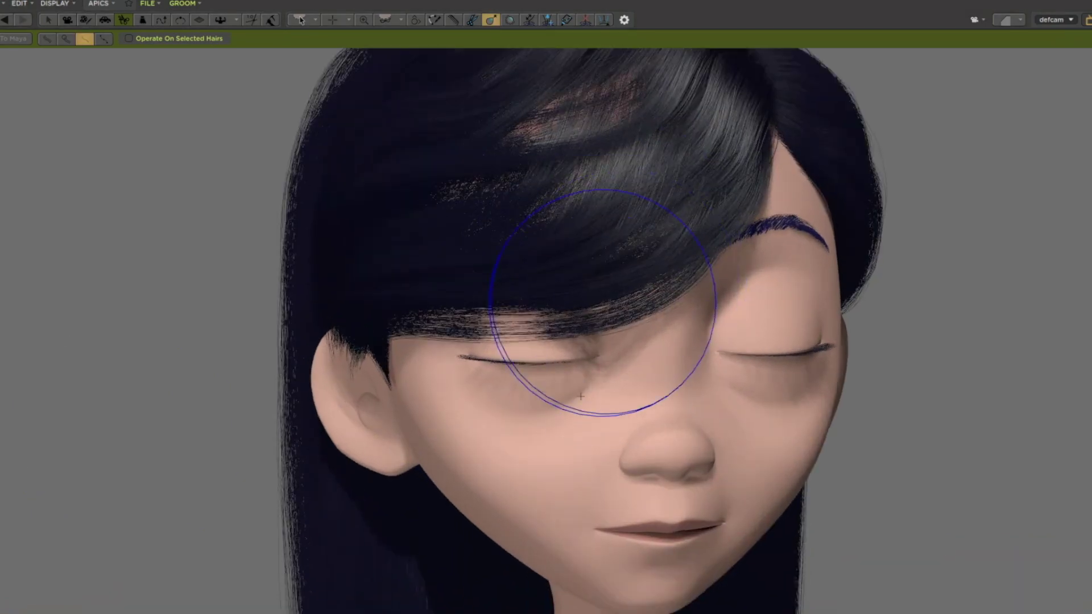
middle_click_drag(602, 301, 595, 343, "alt")
left_click_drag(595, 343, 628, 349, "alt")
mouse_move(627, 348)
middle_mouse_down()
mouse_move(639, 365)
mouse_move(673, 360)
mouse_move(671, 387)
middle_mouse_up()
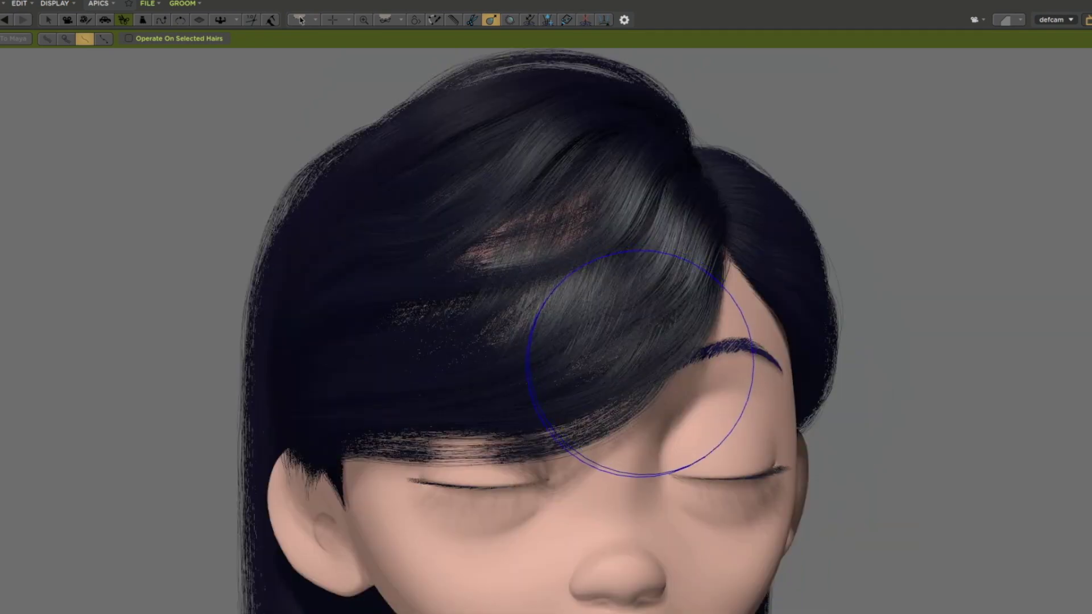
middle_click_drag(610, 354, 566, 342)
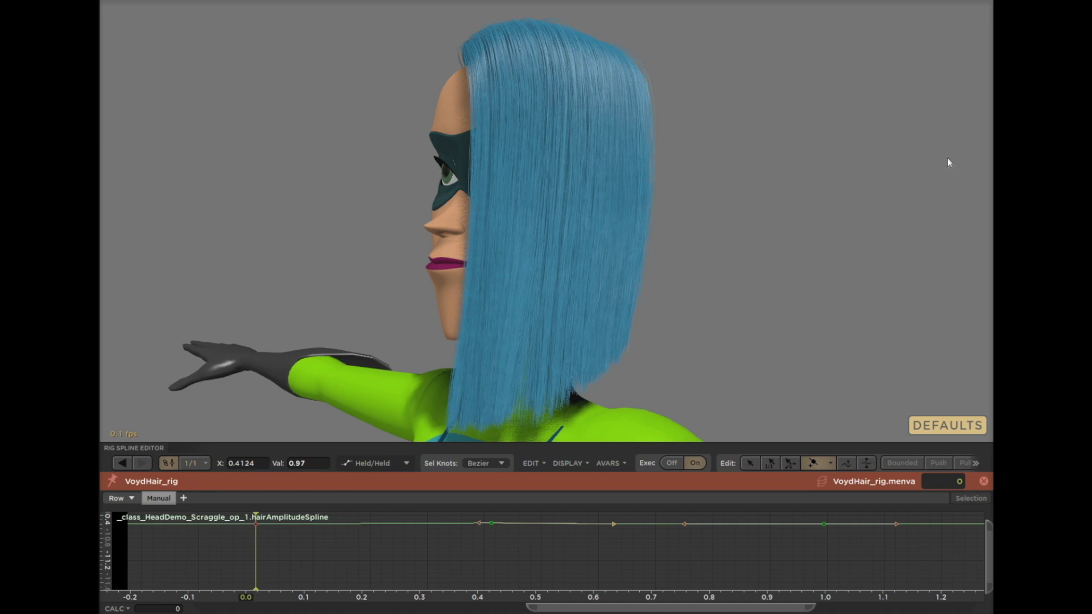
- Examine the scraggled blue hair from the side and front, along with its hairAmplitudeSpline curve
middle_click_drag(807, 163, 838, 166)
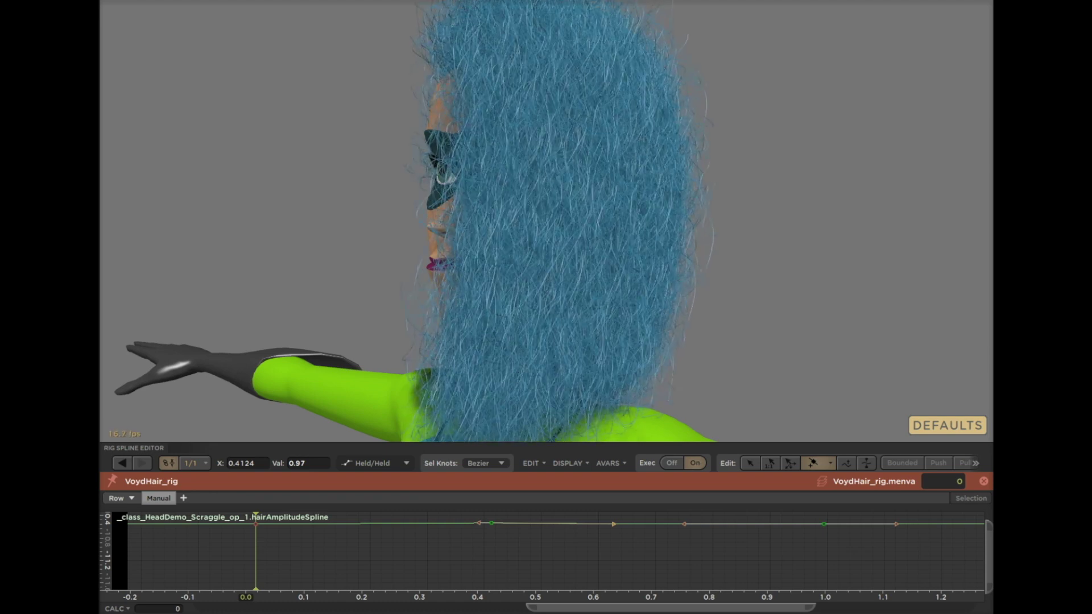
left_click_drag(854, 149, 878, 149)
left_click_drag(788, 144, 933, 144, "alt")
right_click_drag(898, 142, 787, 127, "alt")
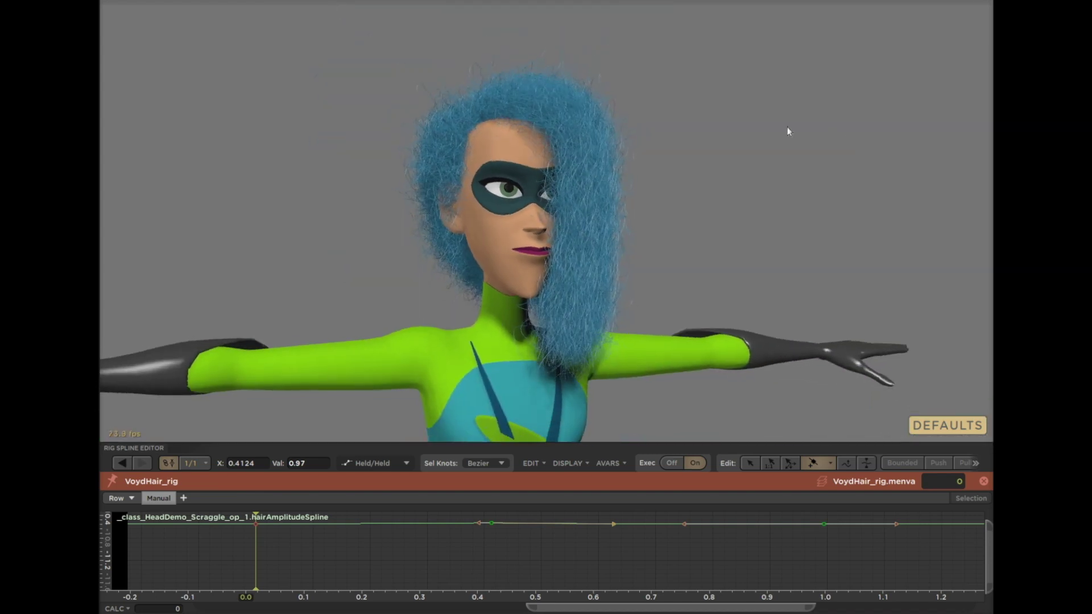
left_click_drag(788, 128, 705, 114, "alt")
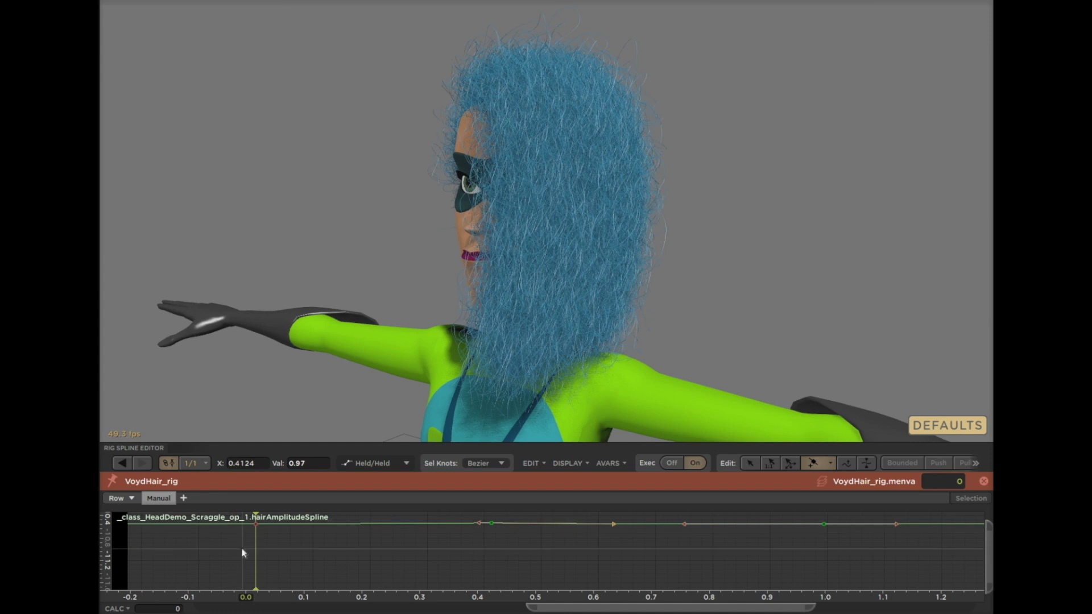
left_click_drag(120, 546, 501, 524)
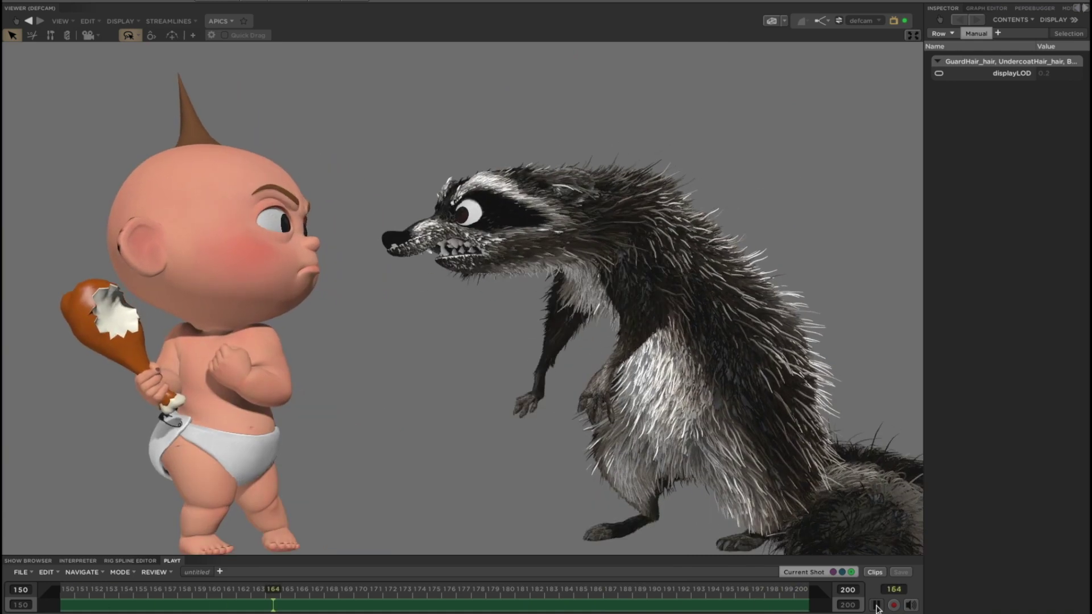
- Pose the raccoon at frame 171 by shifting its torso control slightly back and its head control toward the baby
left_click(727, 338)
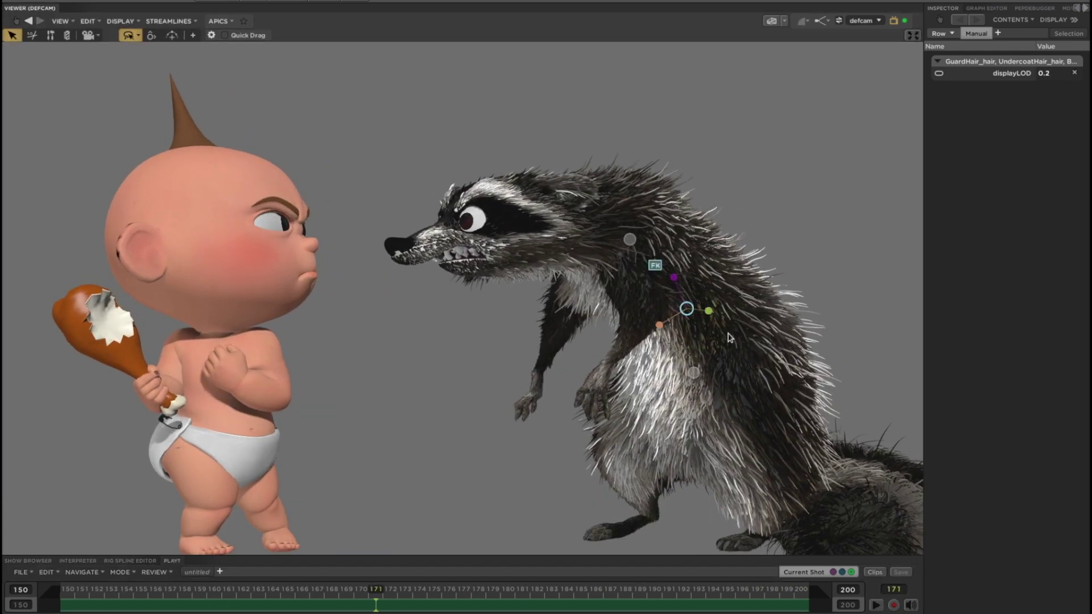
mouse_move(688, 312)
left_mouse_down()
mouse_move(713, 297)
mouse_move(695, 307)
left_mouse_up()
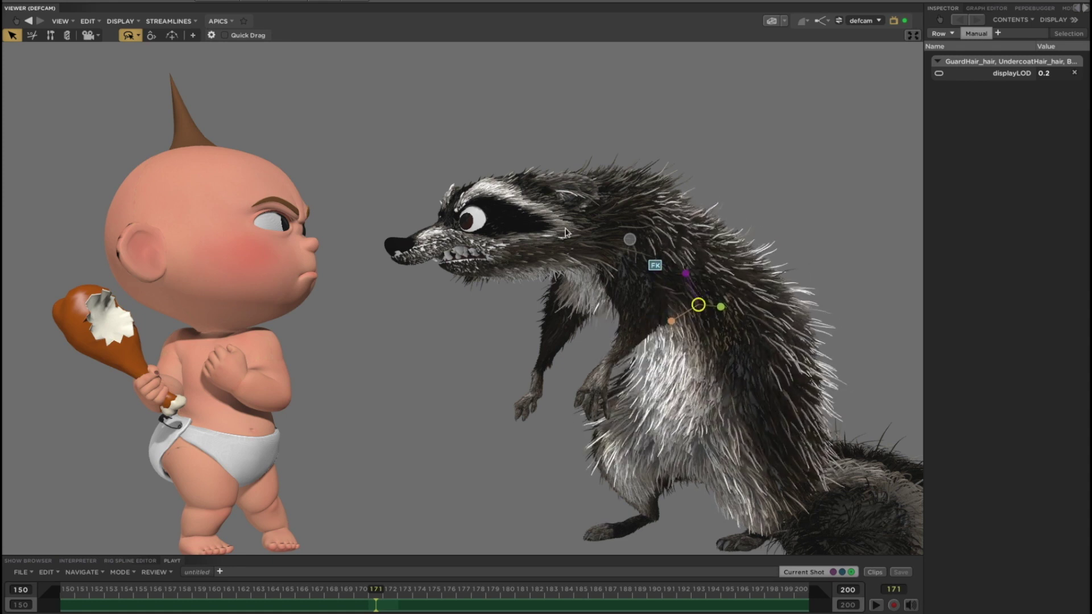
left_click(540, 241)
mouse_move(518, 230)
left_mouse_down()
mouse_move(462, 221)
mouse_move(501, 220)
left_mouse_up()
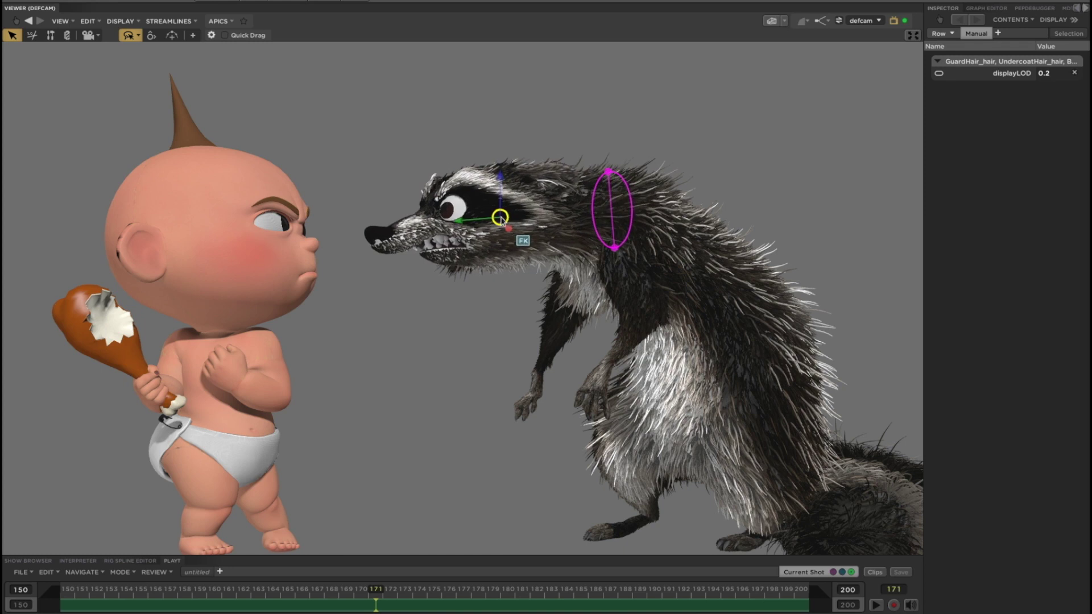
- Open the displayLOD value of the raccoon's hair objects for editing
double_click(1059, 73)
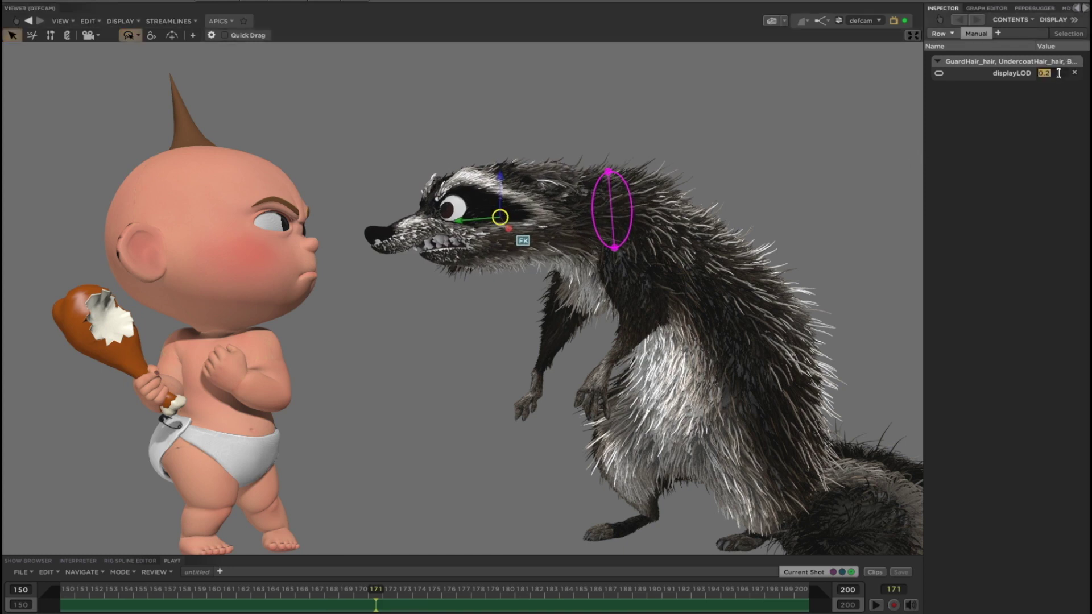